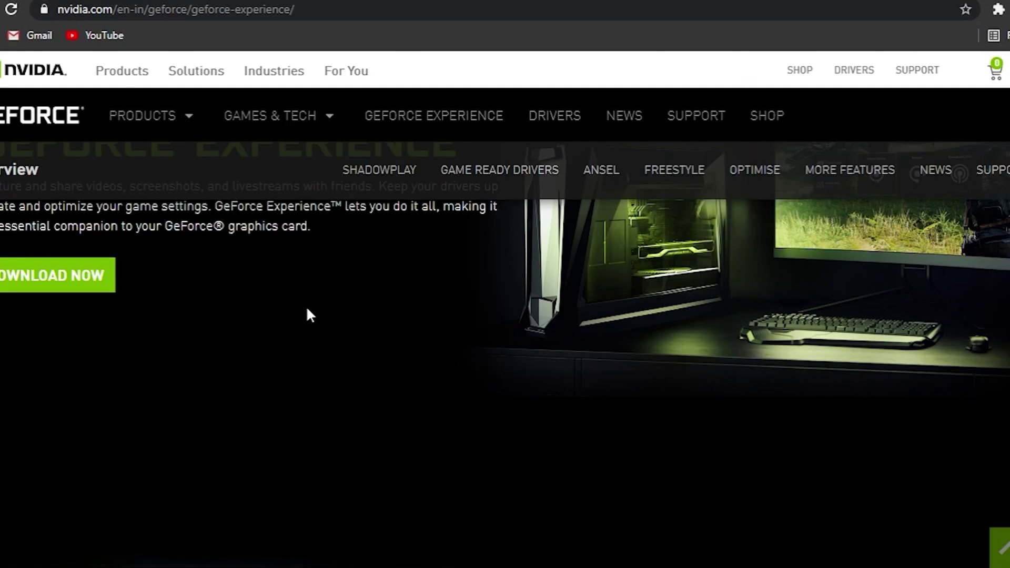
# Step: Scroll through AMD's driver support page and NVIDIA's GeForce Experience page in Chrome
pyautogui.scroll(2, 308, 314)
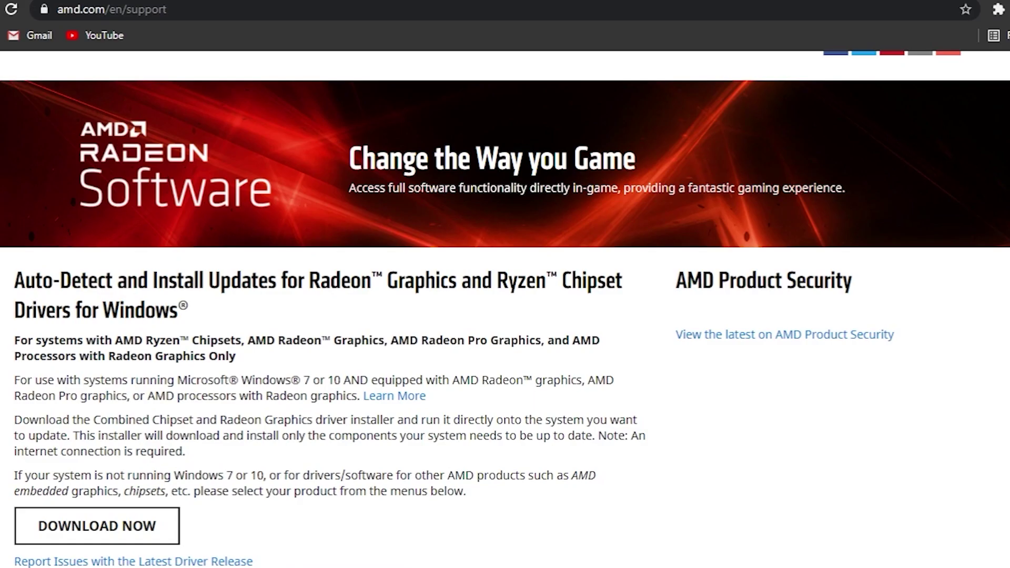
pyautogui.scroll(-3, 289, 273)
pyautogui.scroll(3, 289, 272)
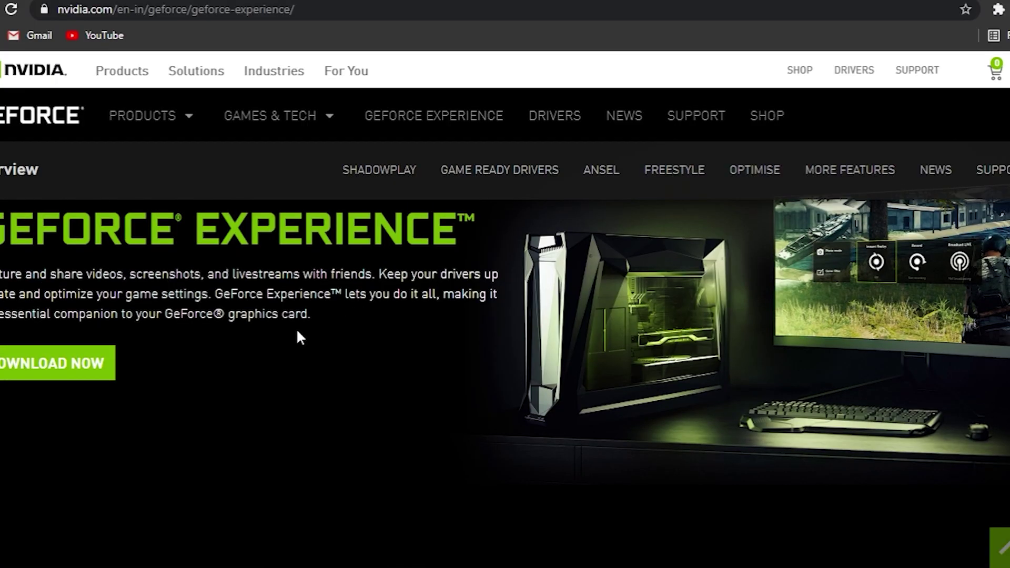
pyautogui.scroll(1, 298, 334)
pyautogui.scroll(-1, 158, 288)
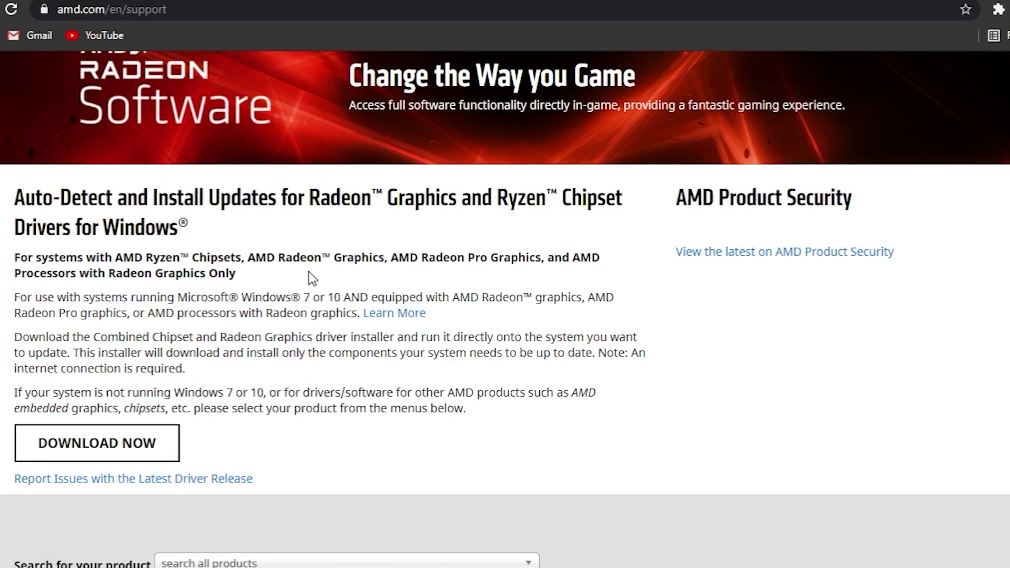
pyautogui.scroll(-2, 312, 278)
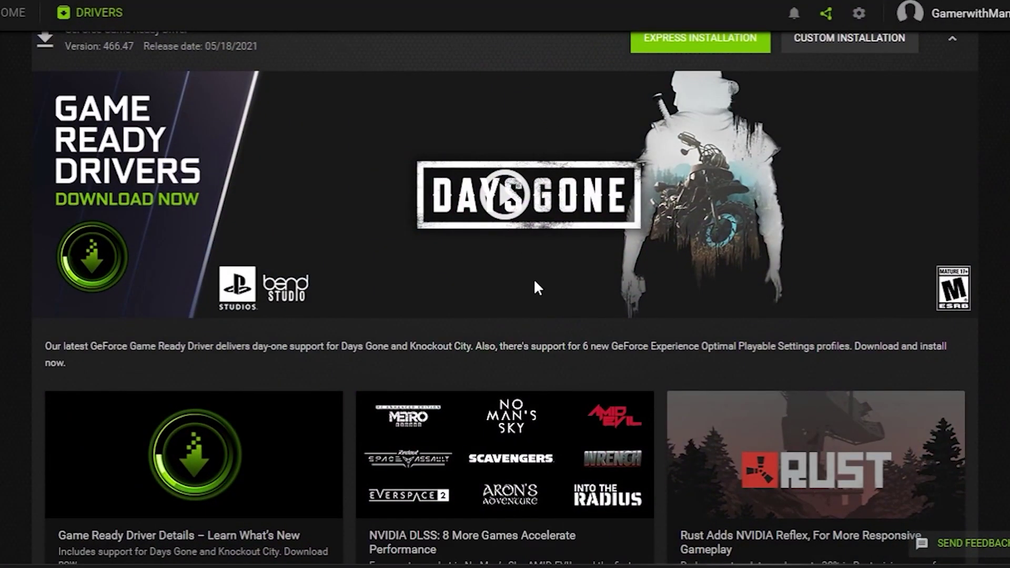
# Step: Scroll the GeForce Experience Drivers page to the available Game Ready Driver 466.47 card
pyautogui.scroll(-2, 535, 284)
pyautogui.scroll(4, 535, 265)
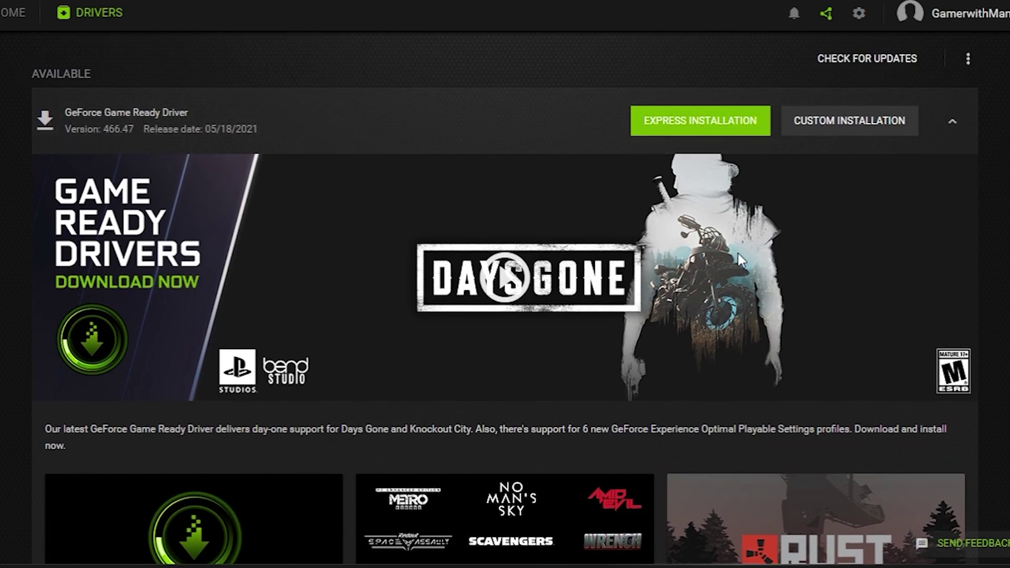
pyautogui.scroll(-6, 738, 253)
pyautogui.scroll(3, 416, 297)
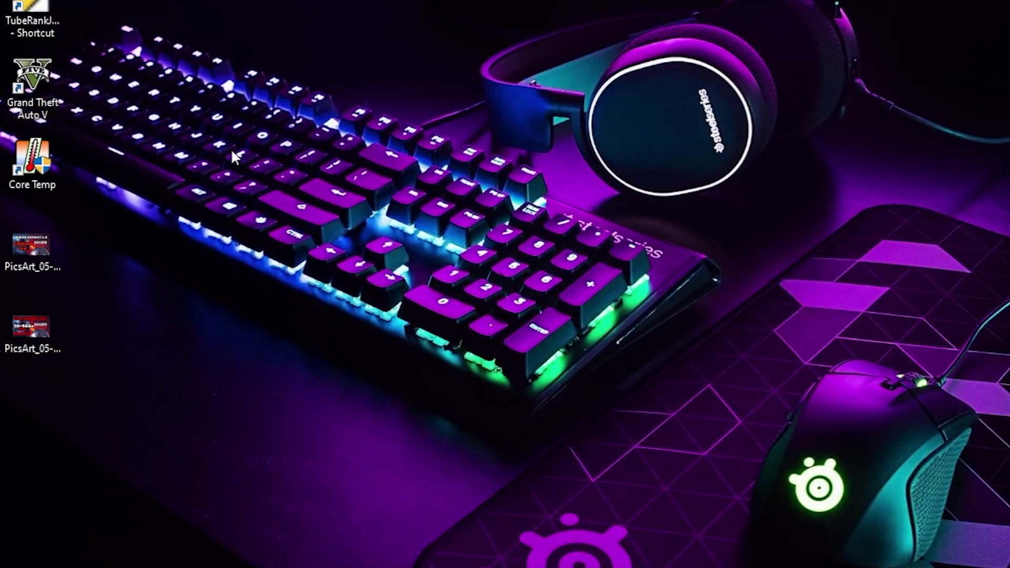
# Step: Launch NVIDIA Control Panel from the desktop and select Grand Theft Auto V (gta5.exe) in Program Settings
pyautogui.rightClick(154, 257)
pyautogui.click(294, 380)
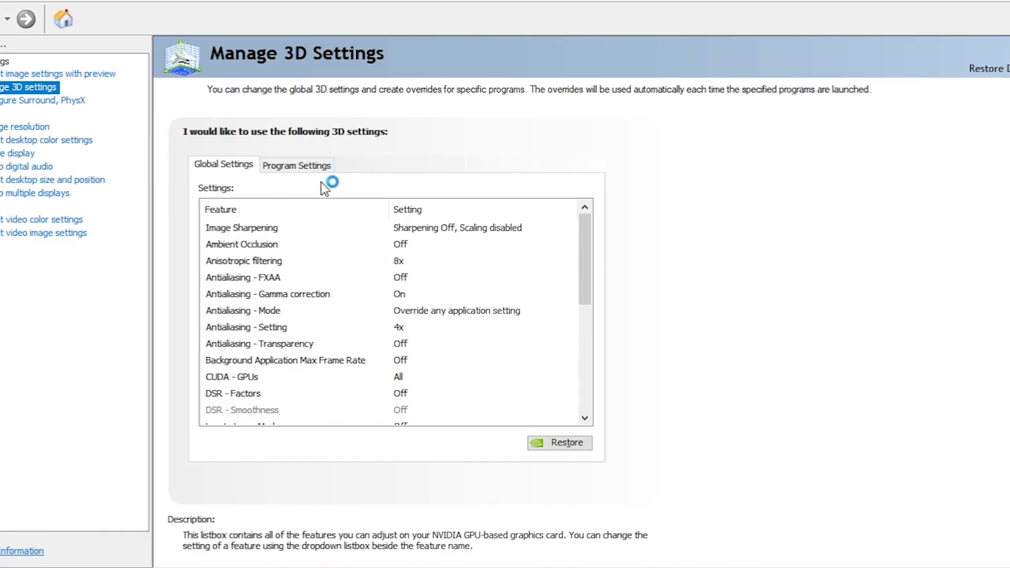
pyautogui.click(316, 165)
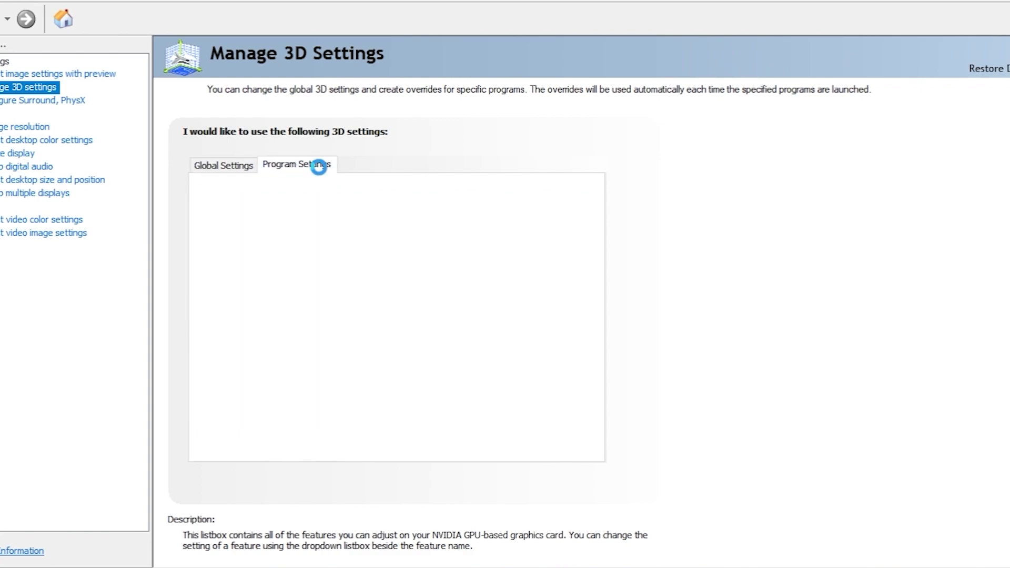
pyautogui.click(329, 209)
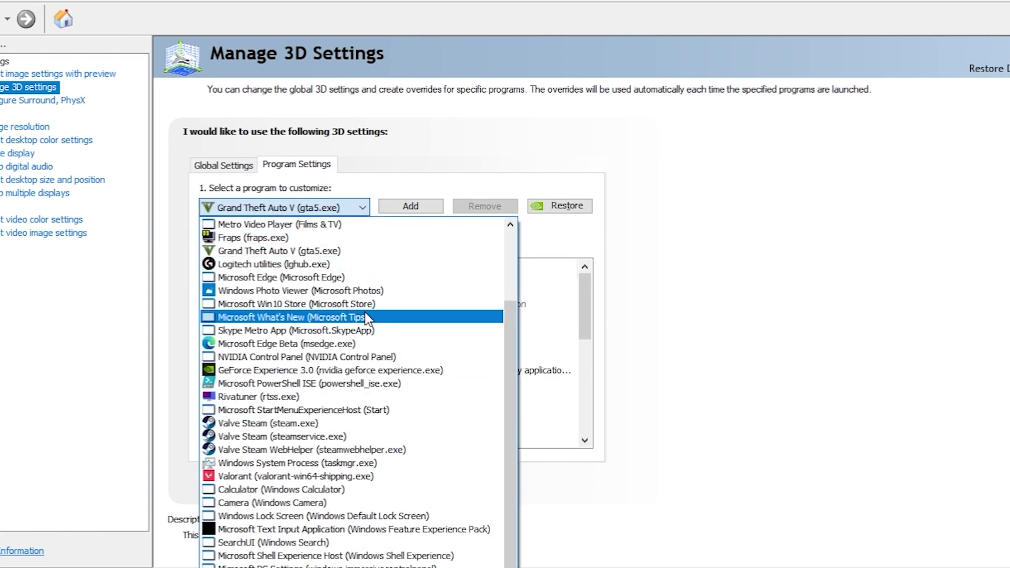
pyautogui.click(370, 252)
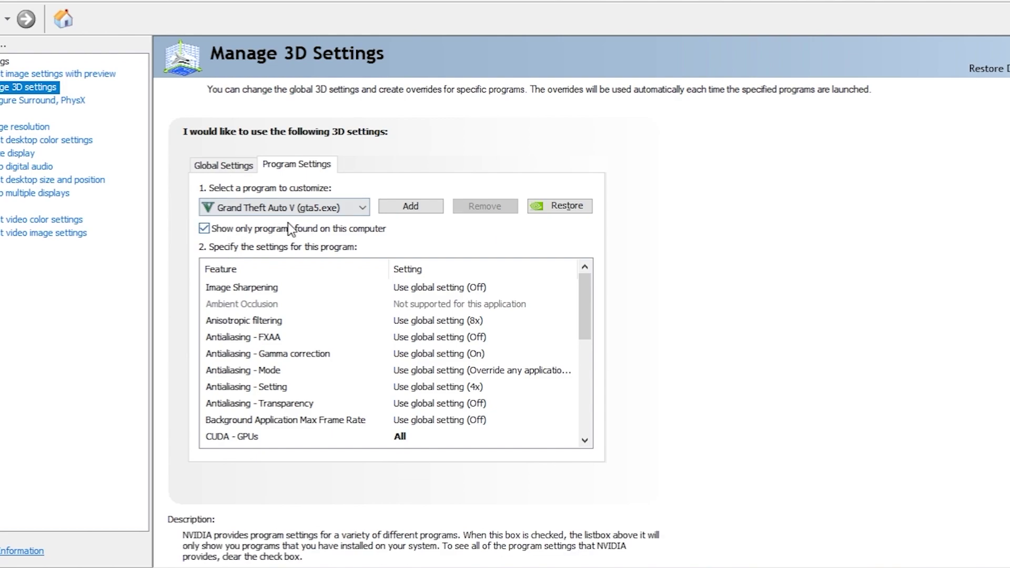
# Step: Start adding a new program profile, then cancel the file browser and add-program window
pyautogui.click(424, 205)
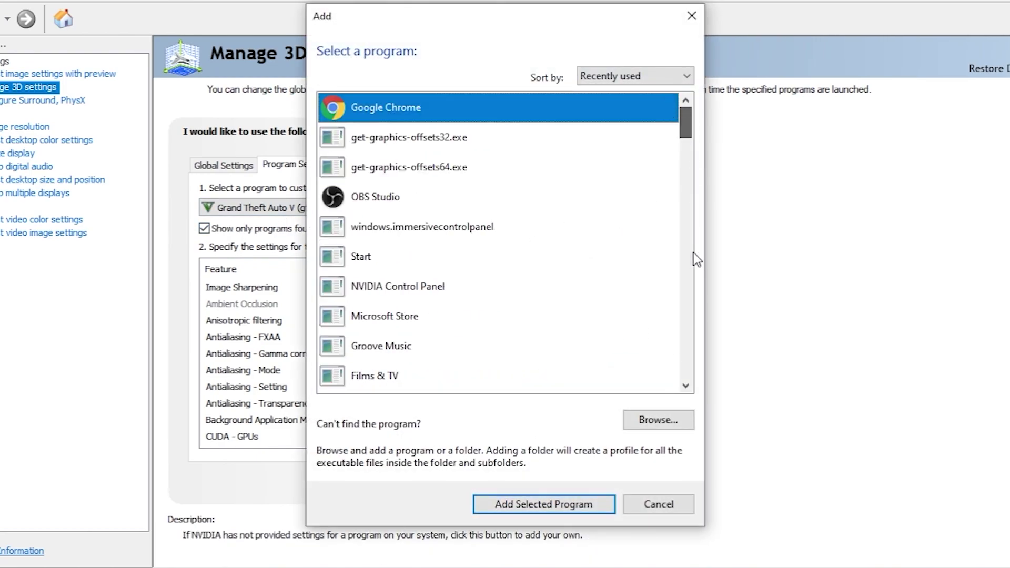
pyautogui.scroll(-3, 688, 290)
pyautogui.click(662, 419)
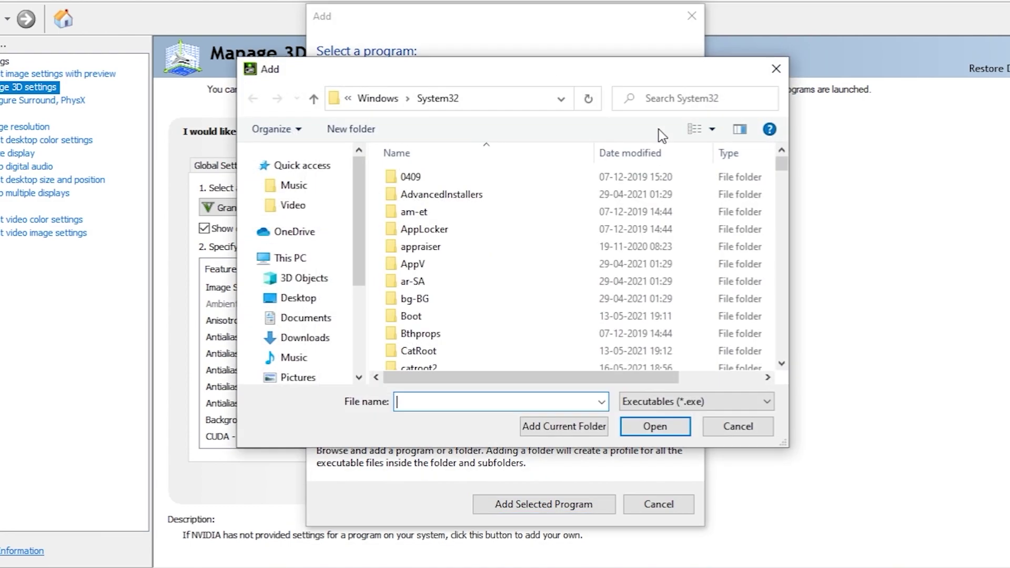
pyautogui.click(776, 129)
pyautogui.press('Escape')
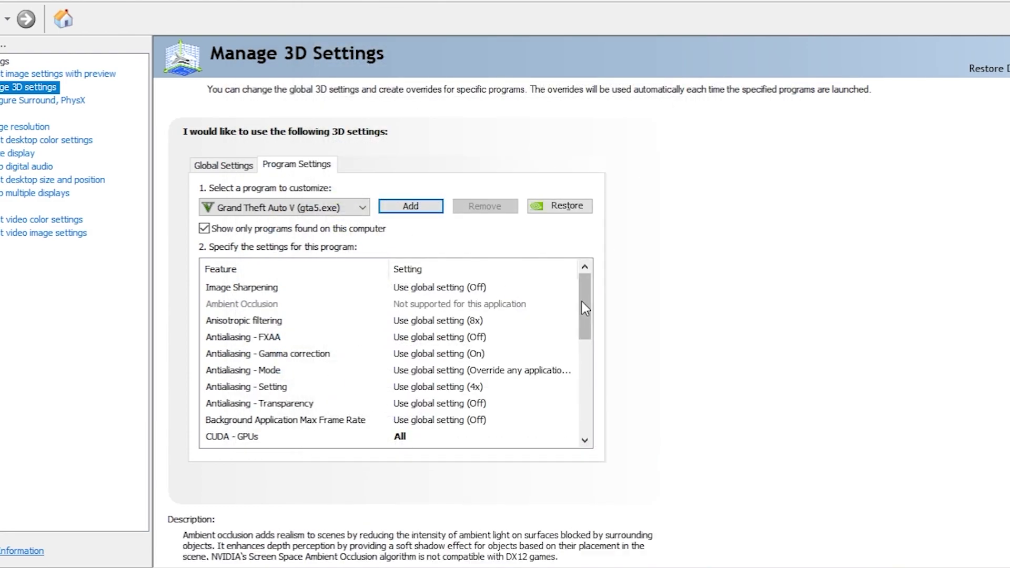
# Step: Set GTA V's CUDA - GPUs to use the NVIDIA GeForce GTX 1050 Ti and confirm with OK
pyautogui.moveTo(582, 301); pyautogui.dragTo(586, 355)
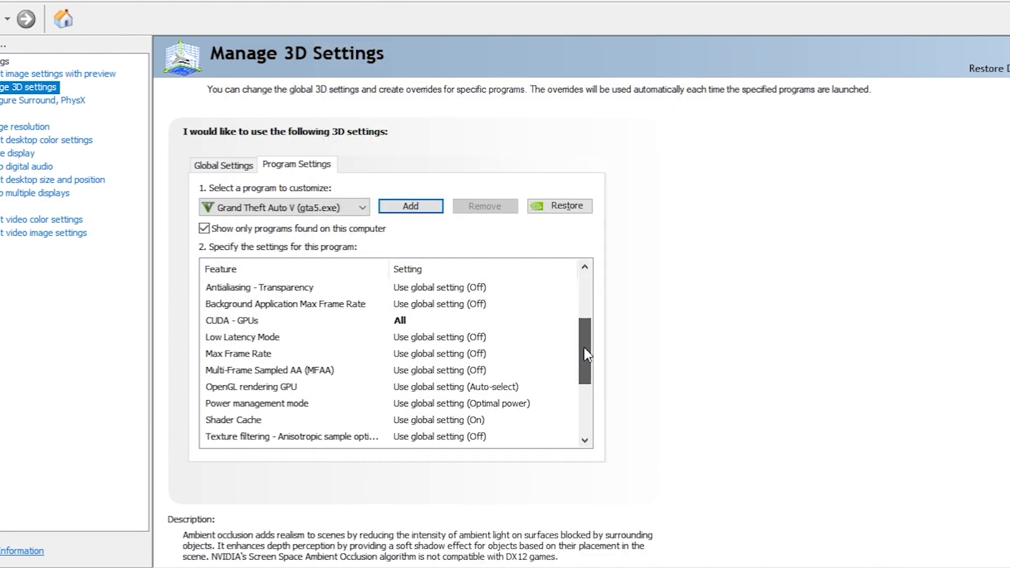
pyautogui.click(259, 320)
pyautogui.click(431, 322)
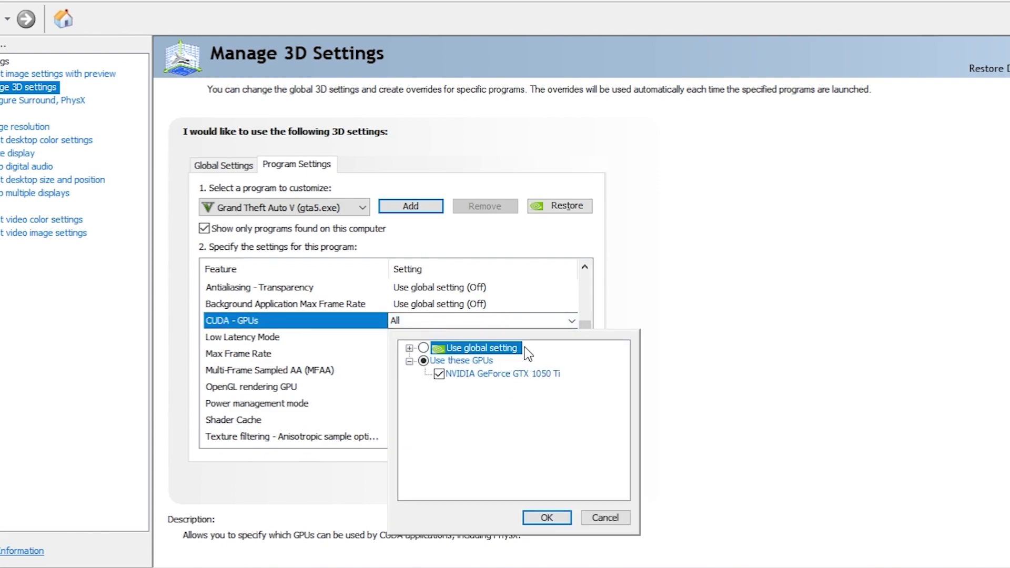
pyautogui.click(424, 348)
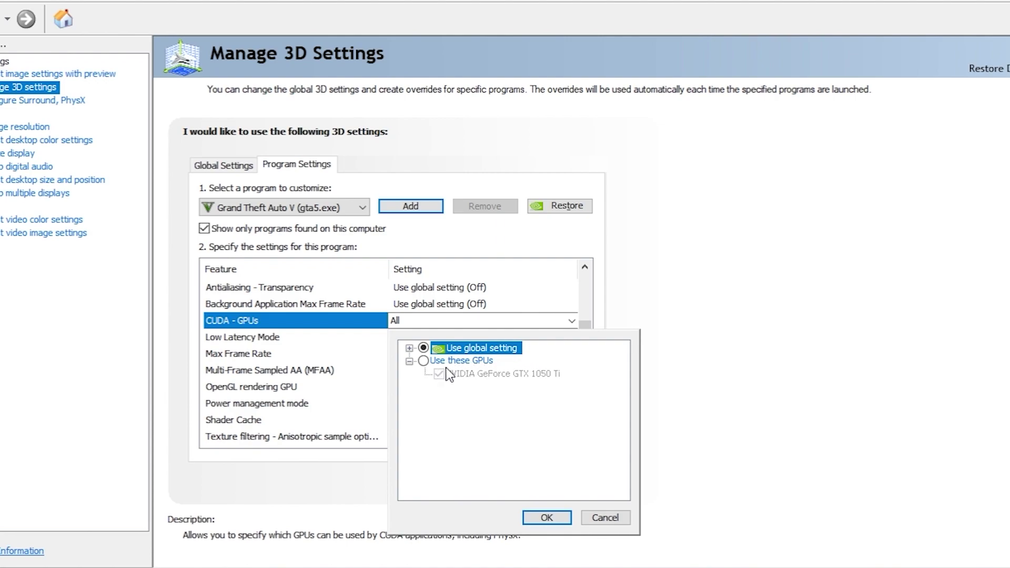
pyautogui.click(425, 361)
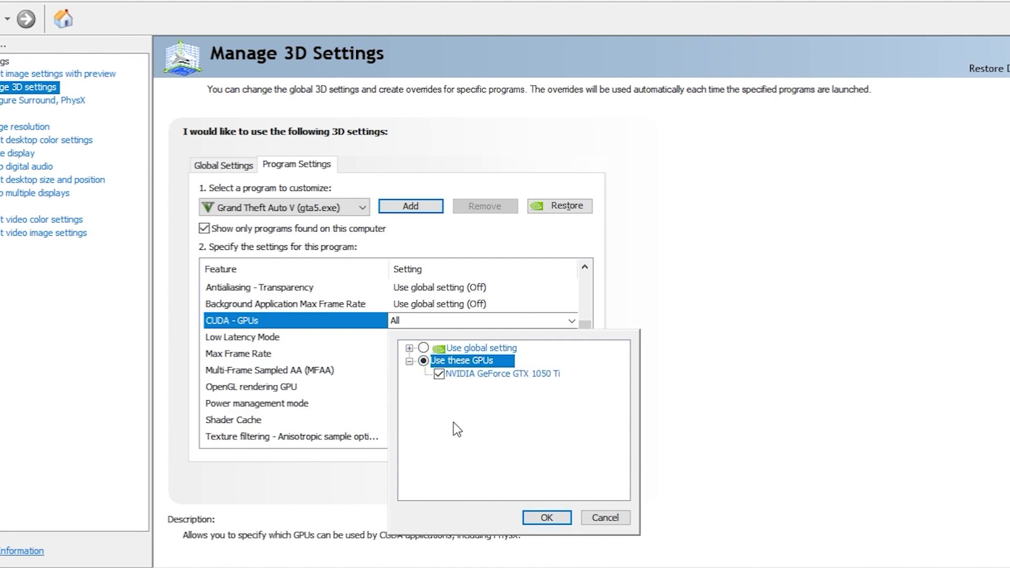
pyautogui.click(439, 378)
pyautogui.click(439, 375)
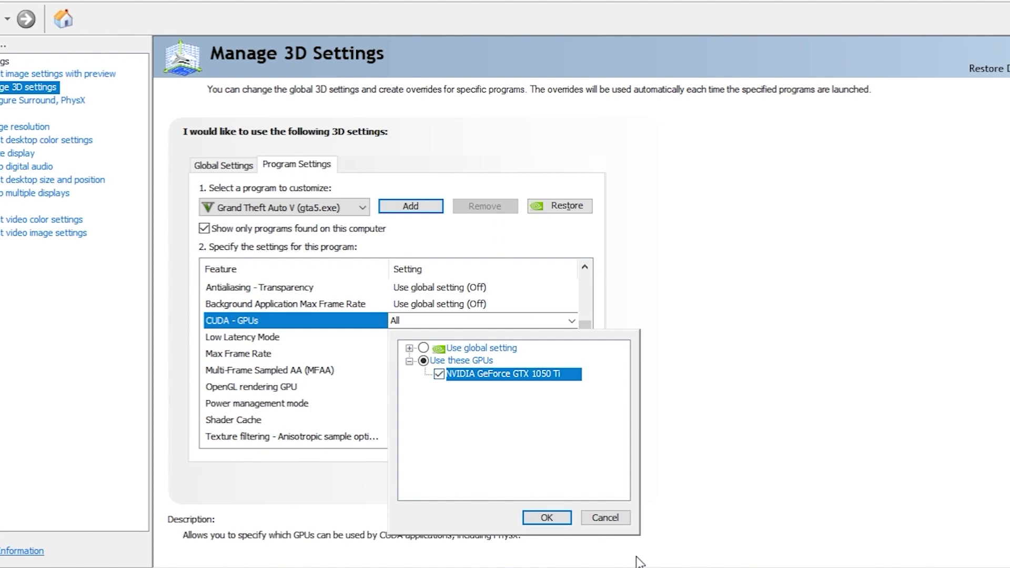
pyautogui.click(562, 518)
pyautogui.scroll(-3, 561, 411)
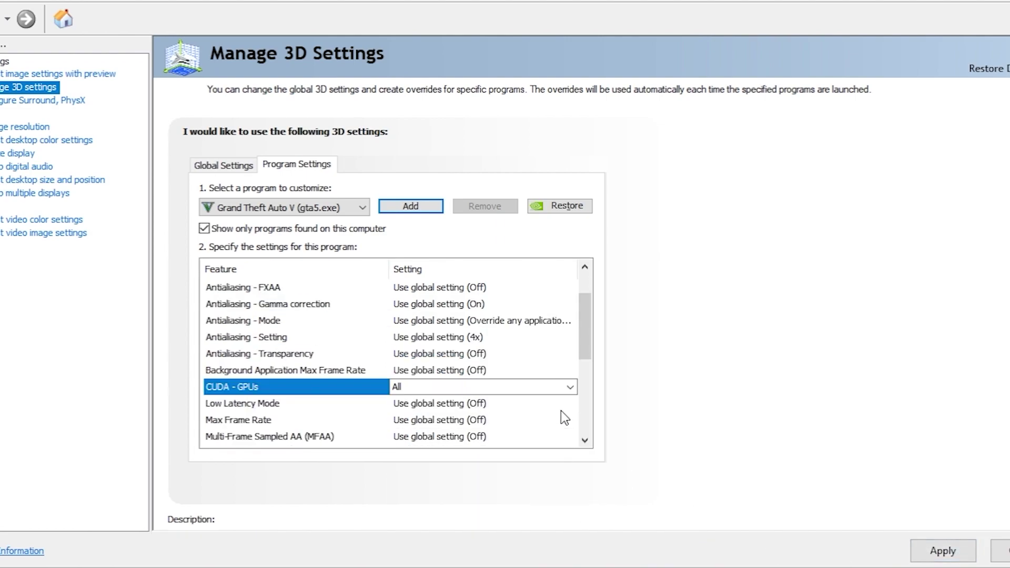
pyautogui.scroll(1, 561, 410)
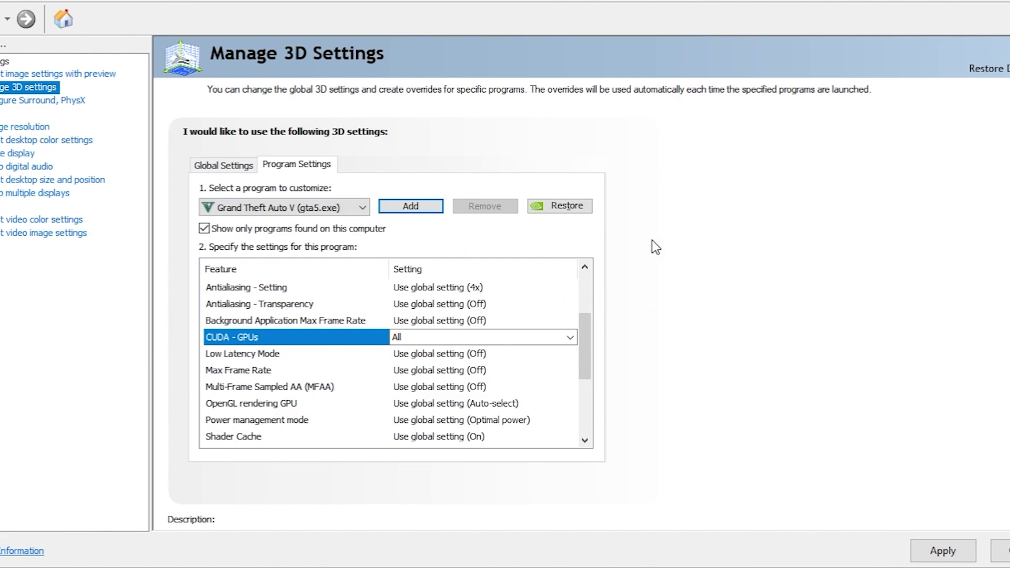
# Step: Choose 'Use my preference emphasizing' in image settings and move the slider to Performance
pyautogui.click(105, 74)
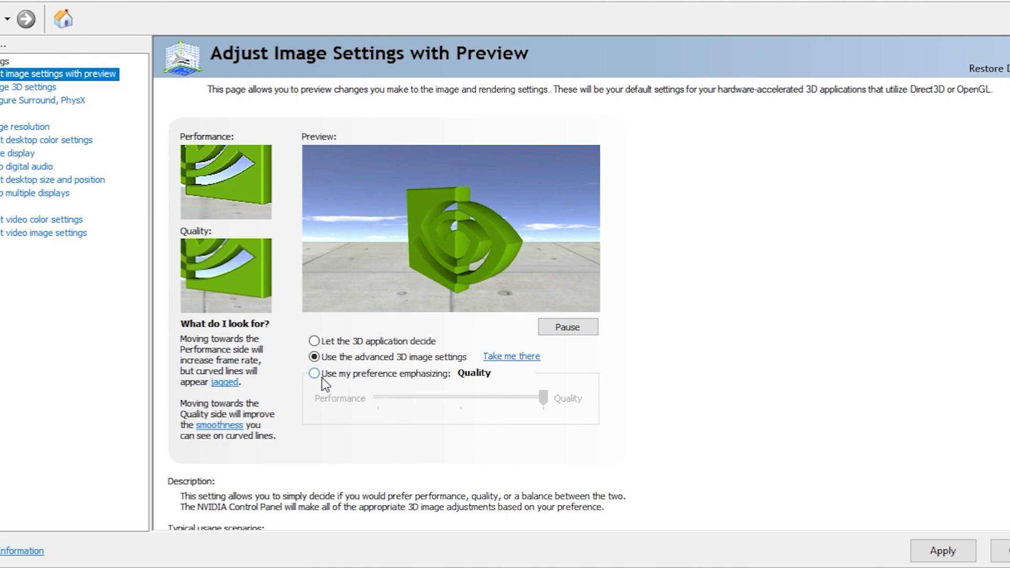
pyautogui.click(323, 377)
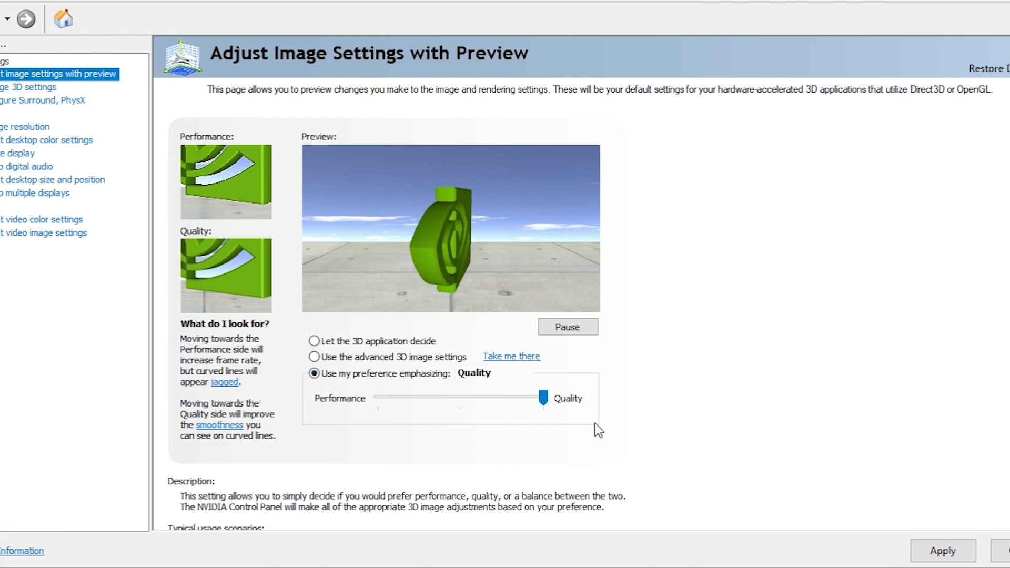
pyautogui.click(384, 398)
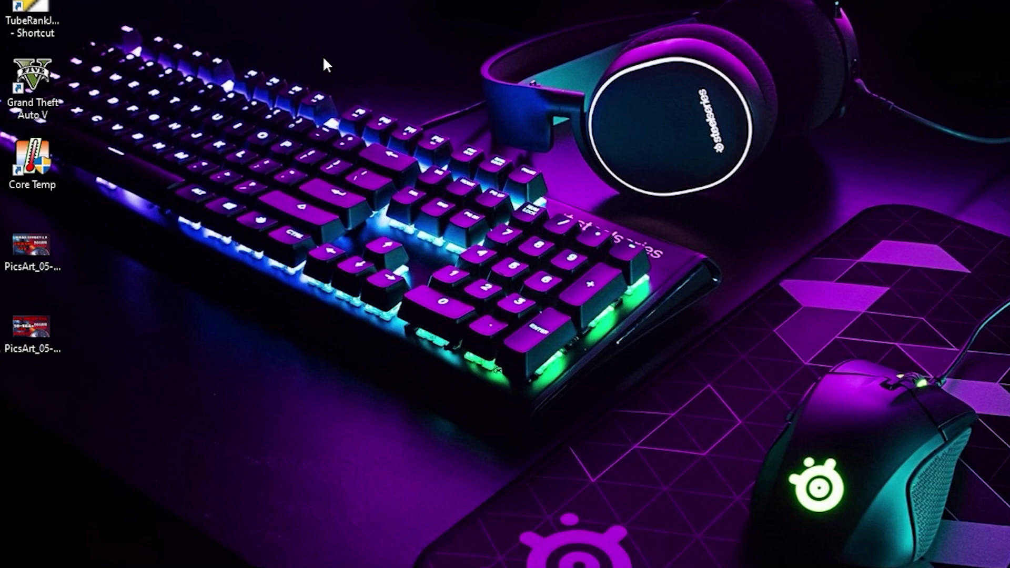
# Step: Search 'game mode' from the Start menu and open the Game Mode settings page
pyautogui.press('super')
pyautogui.write('gane')
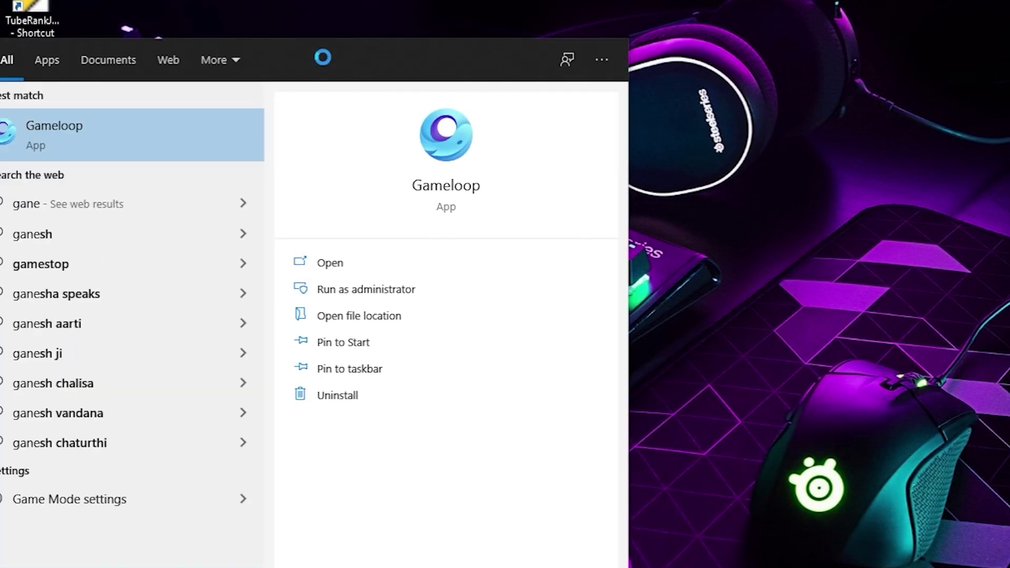
pyautogui.press('BackSpace')
pyautogui.press('BackSpace')
pyautogui.write('me ma')
pyautogui.press('BackSpace')
pyautogui.write('ode')
pyautogui.press('Return')
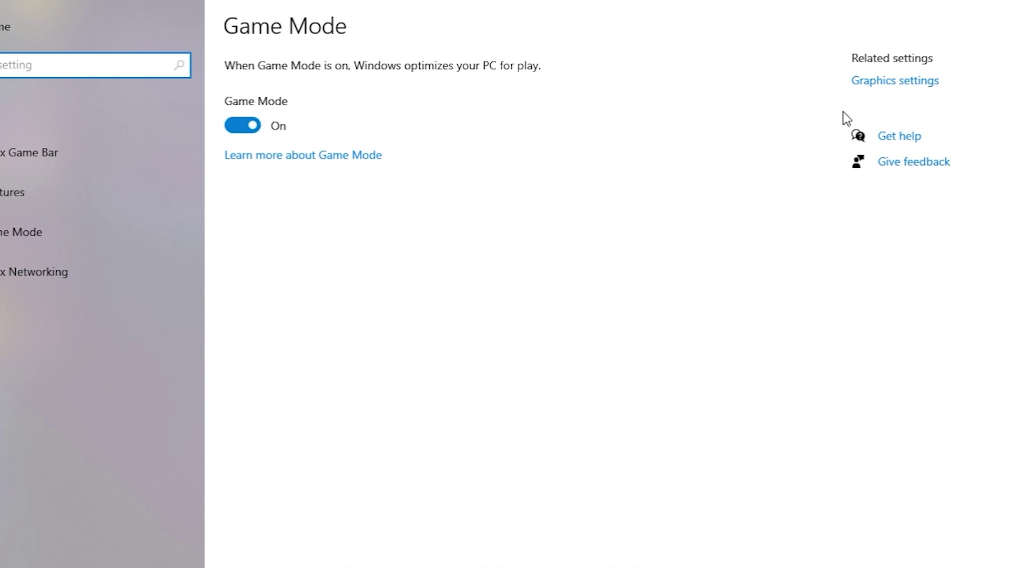
# Step: Turn on hardware-accelerated GPU scheduling in Graphics settings and pick Desktop app as the app type
pyautogui.click(912, 83)
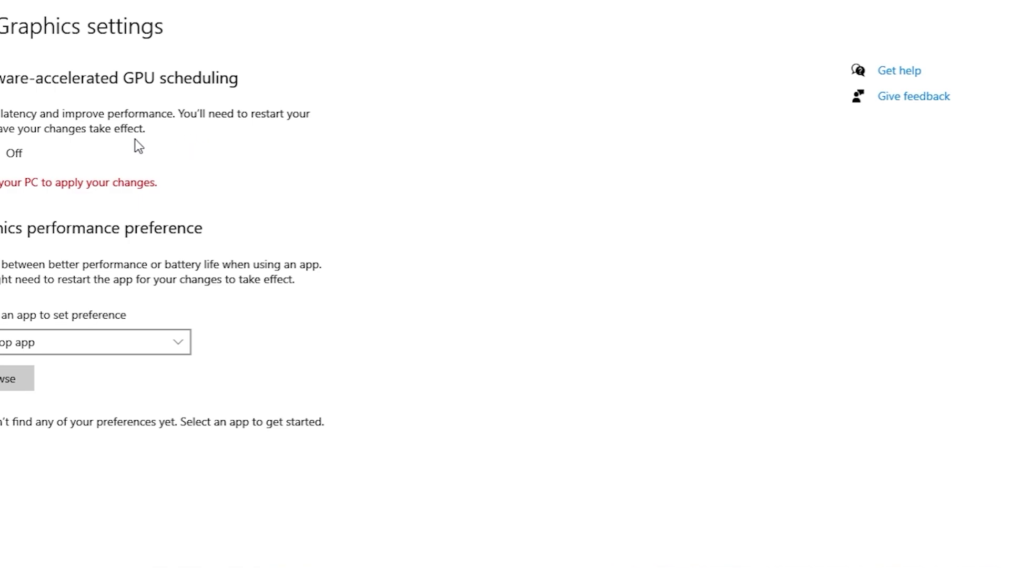
pyautogui.click(32, 152)
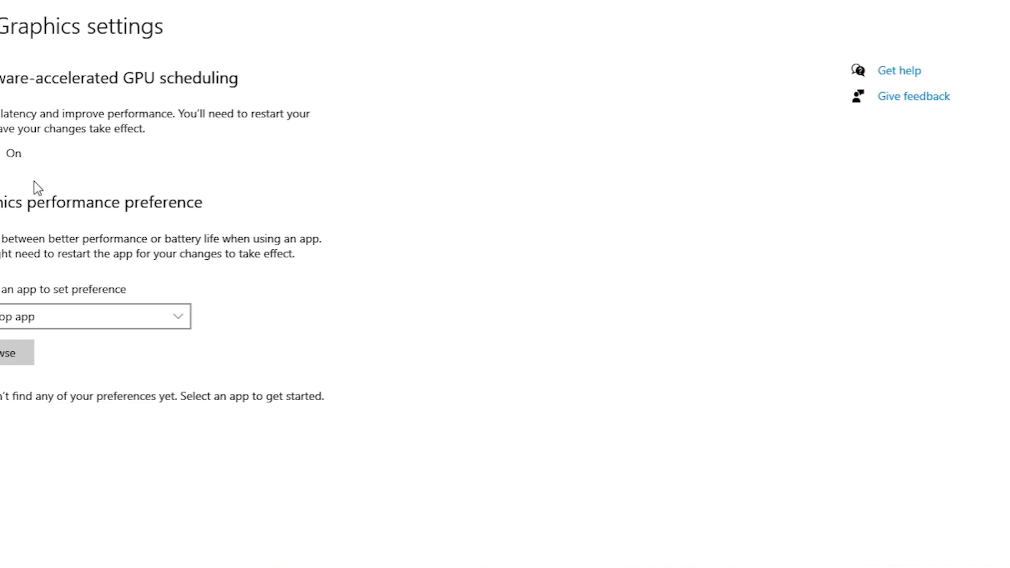
pyautogui.click(77, 322)
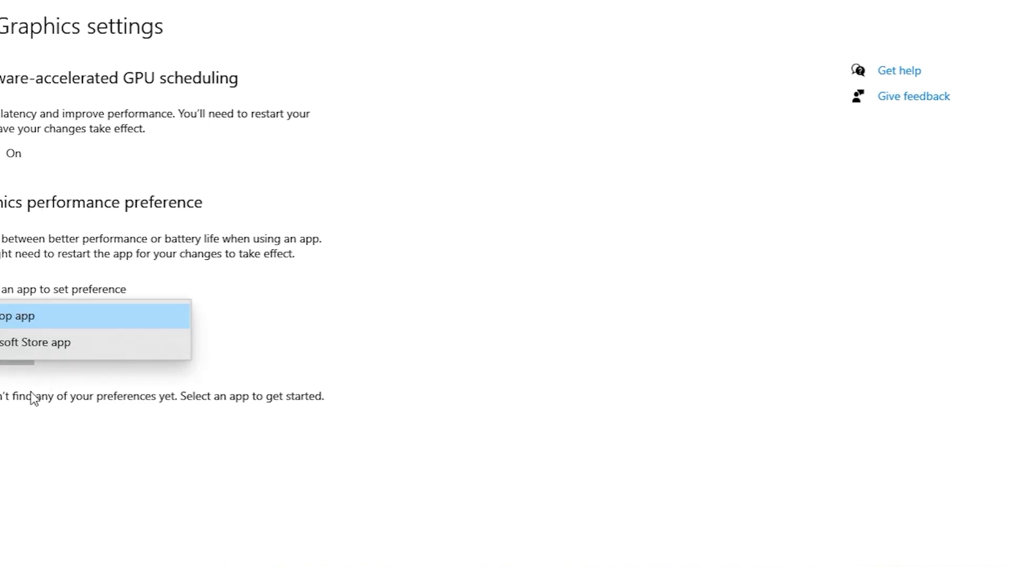
pyautogui.click(72, 319)
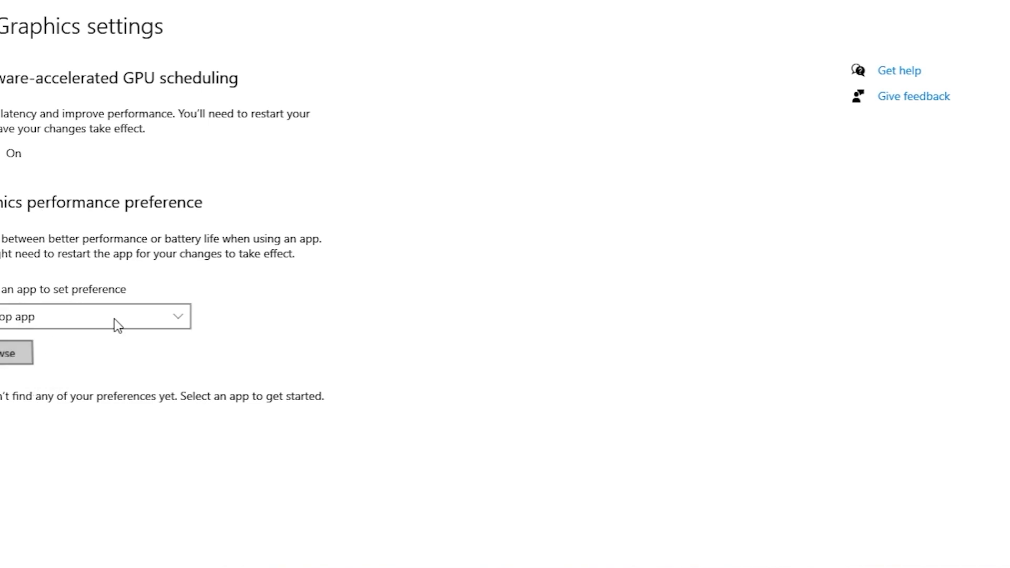
# Step: Browse to F:\GTAV and add GTA5.exe to the graphics preference list
pyautogui.click(18, 353)
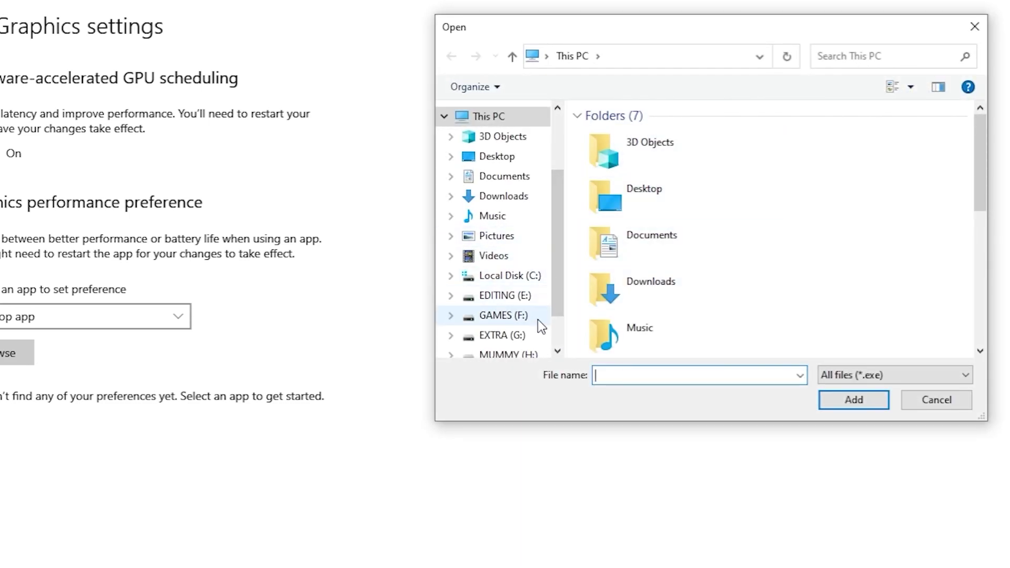
pyautogui.click(536, 317)
pyautogui.scroll(-2, 662, 225)
pyautogui.scroll(1, 670, 183)
pyautogui.doubleClick(670, 183)
pyautogui.click(673, 239)
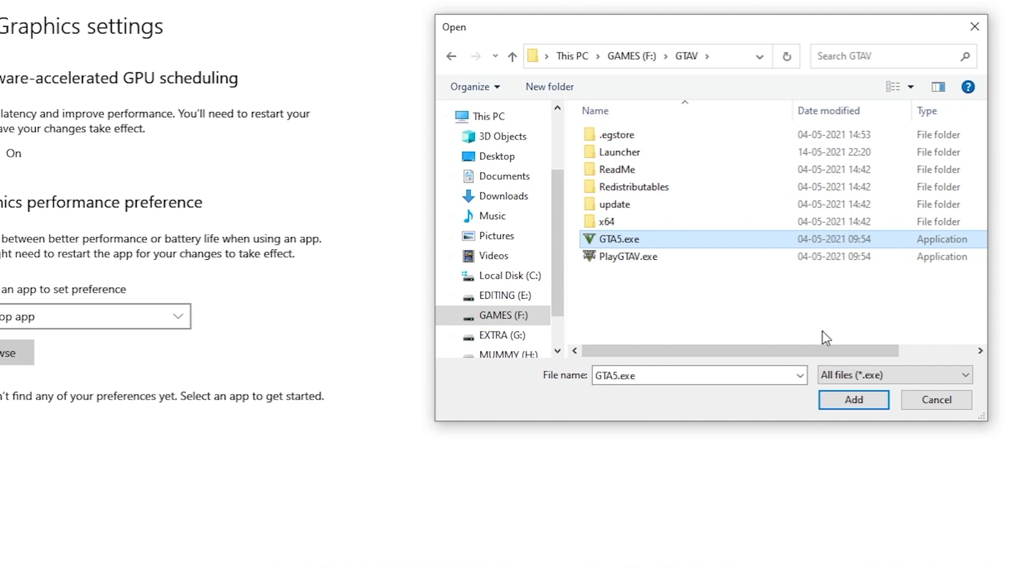
pyautogui.click(868, 398)
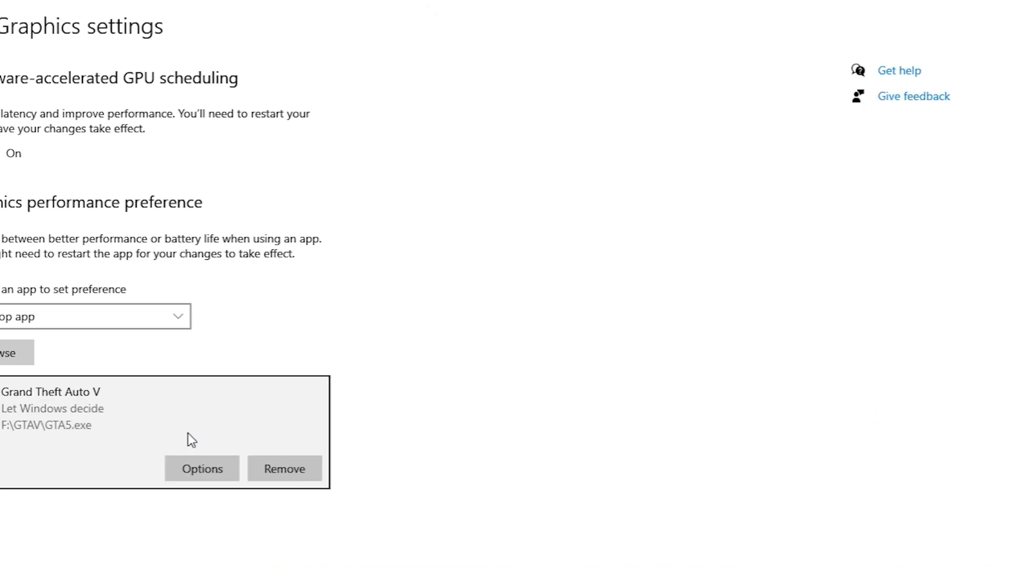
# Step: Set GTA5.exe's graphics preference to High performance and save it
pyautogui.click(220, 467)
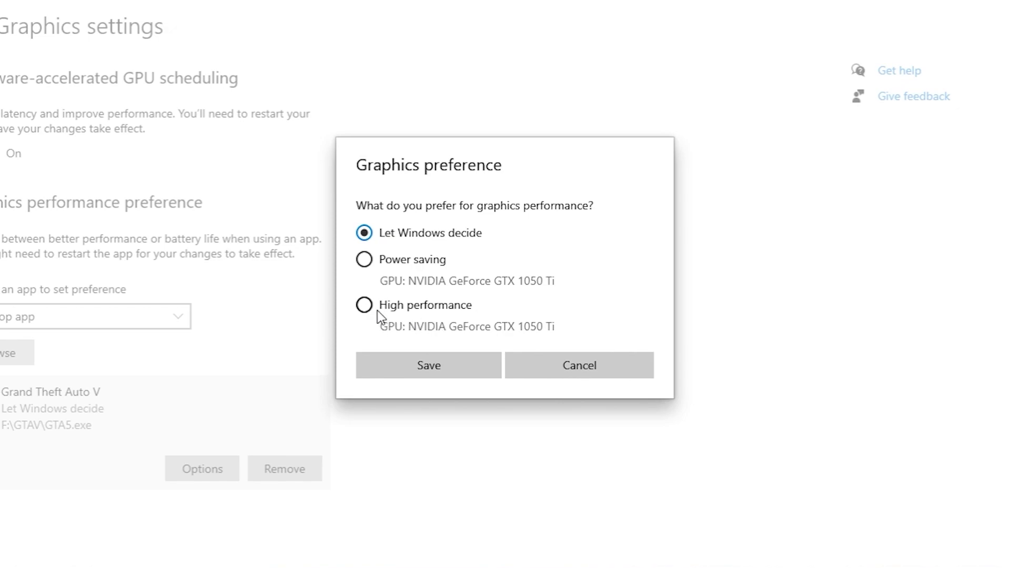
pyautogui.click(377, 309)
pyautogui.click(481, 363)
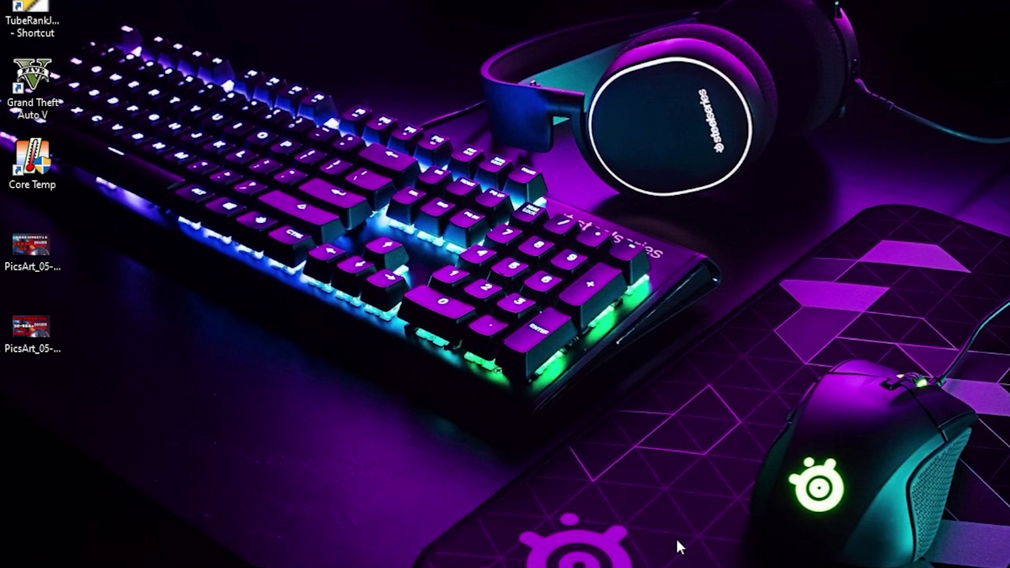
pyautogui.rightClick(700, 565)
pyautogui.click(806, 494)
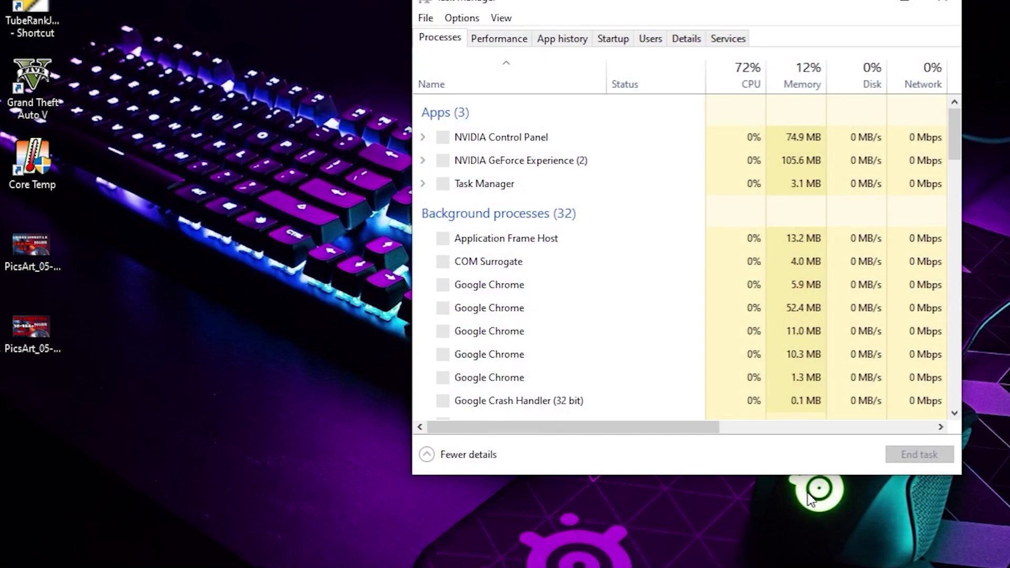
pyautogui.moveTo(805, 2); pyautogui.dragTo(666, 8)
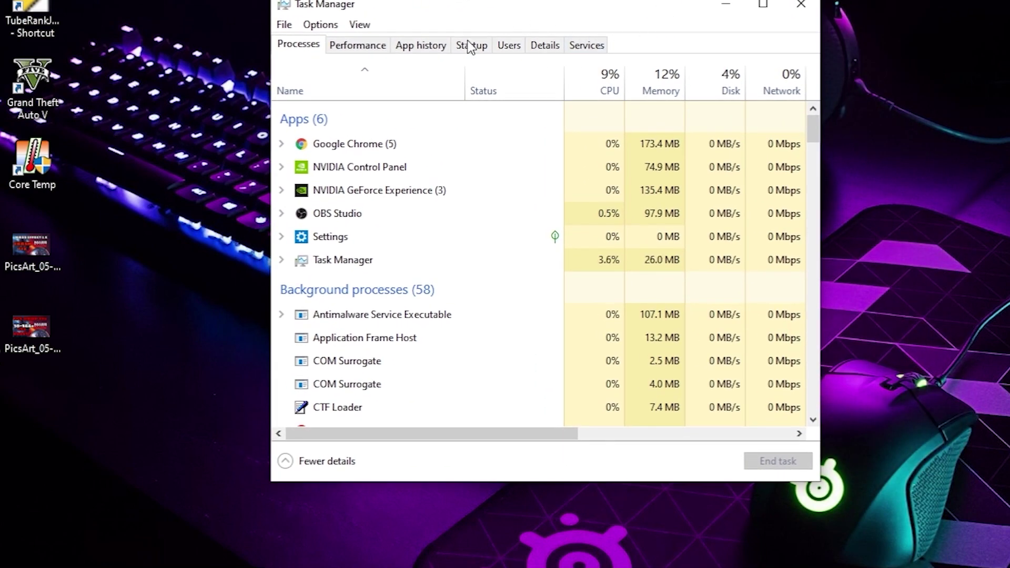
pyautogui.click(474, 52)
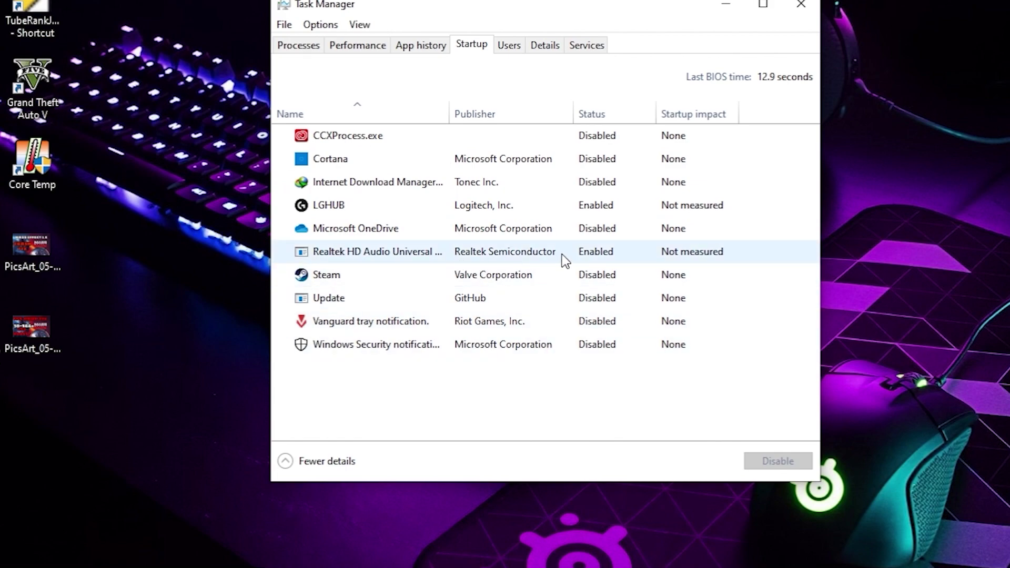
pyautogui.click(354, 257)
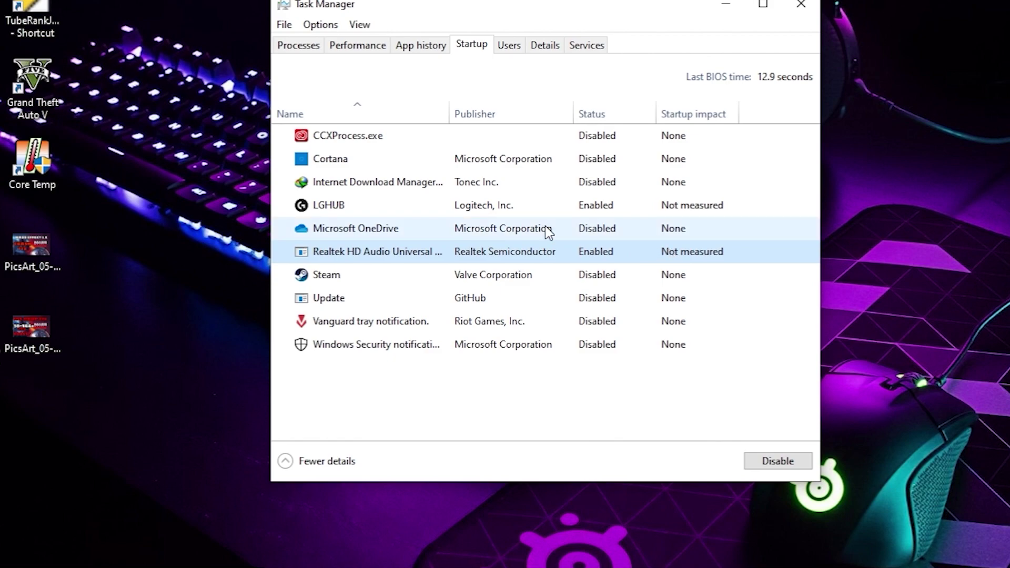
pyautogui.click(383, 205)
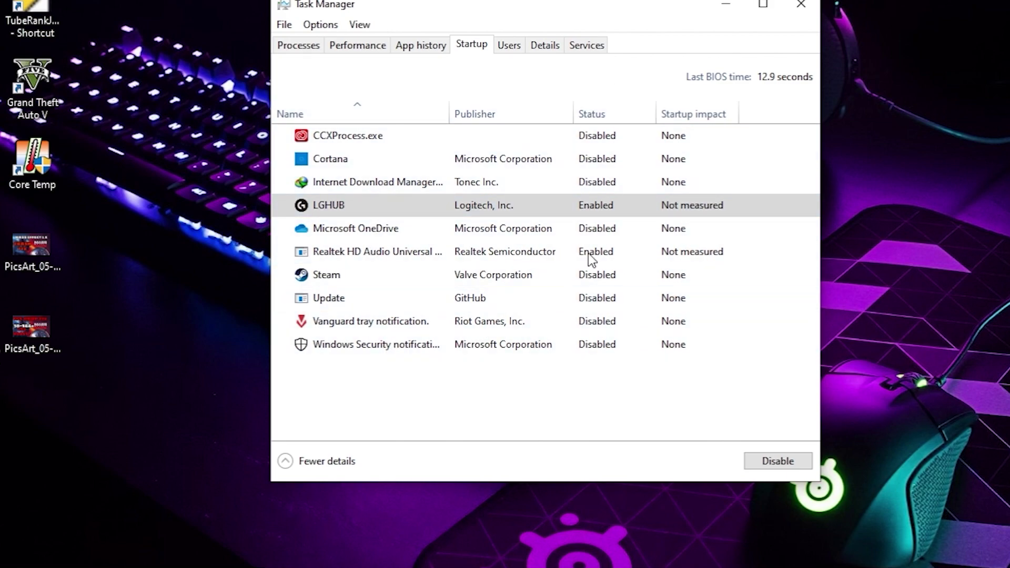
# Step: Close Task Manager and open Choose a power plan through a 'power' search
pyautogui.click(801, 7)
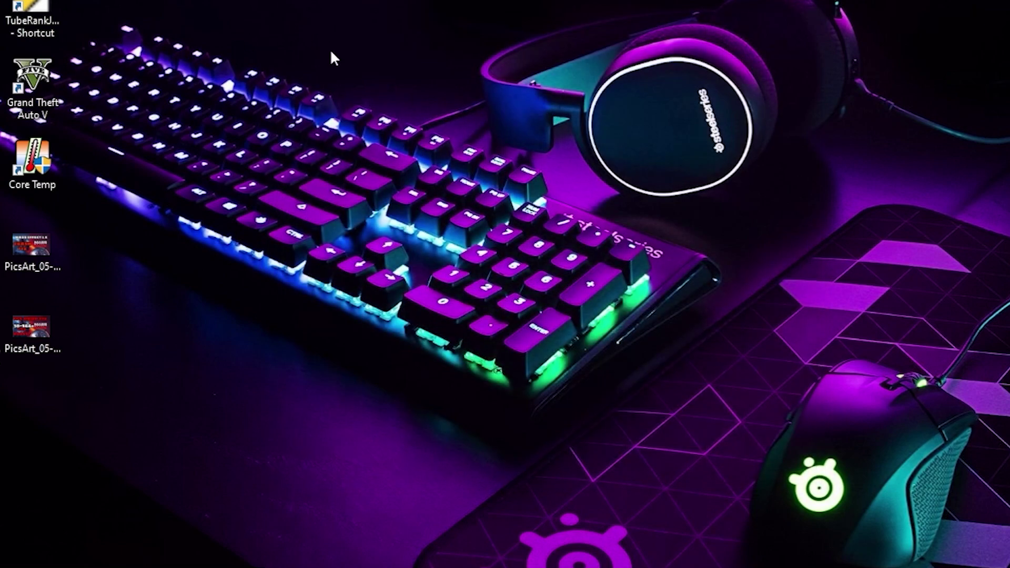
pyautogui.press('super')
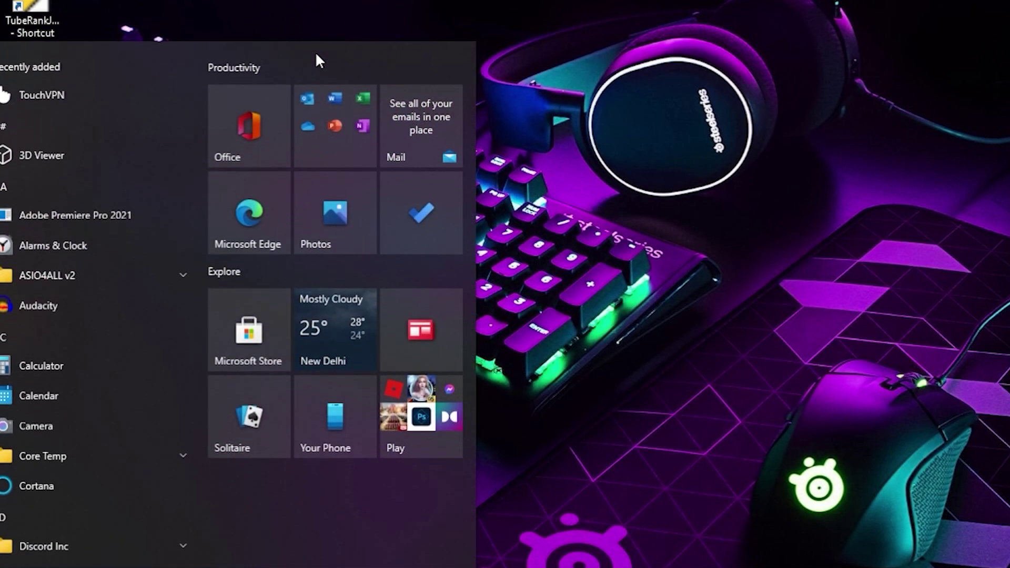
pyautogui.write('power')
pyautogui.press('Down')
pyautogui.press('Return')
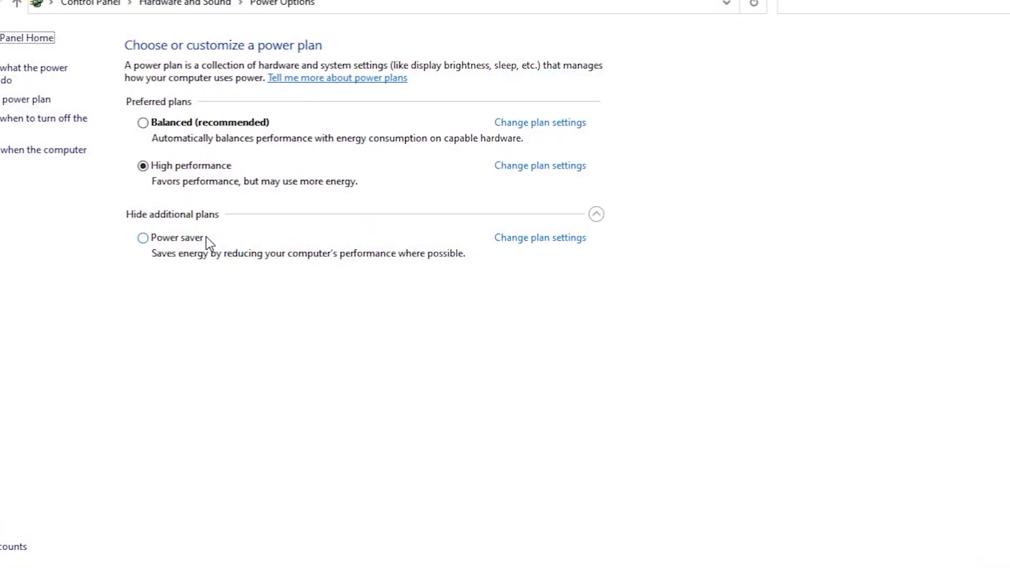
# Step: Open the High performance plan's advanced power settings and expand Processor power management
pyautogui.click(533, 169)
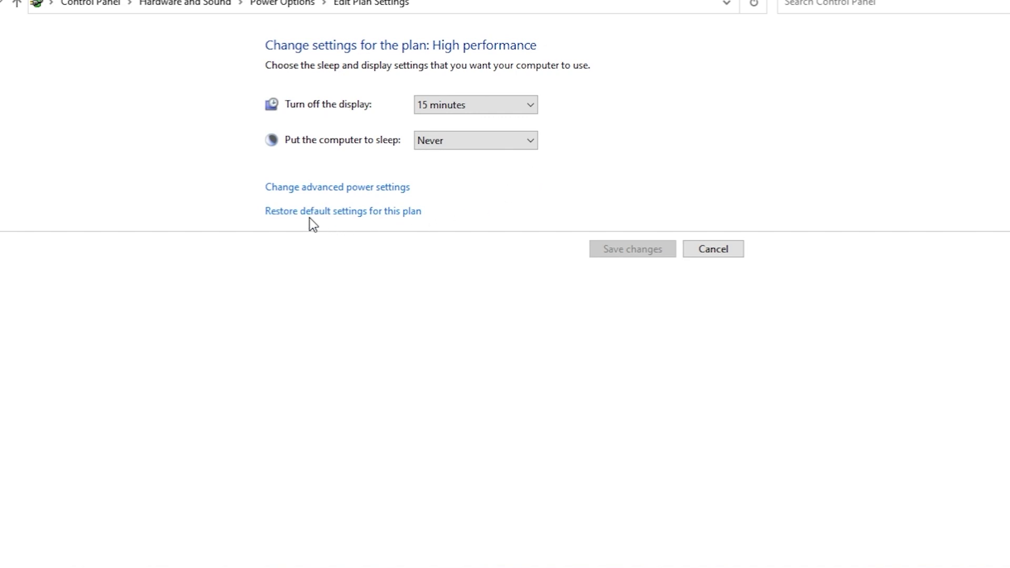
pyautogui.click(367, 189)
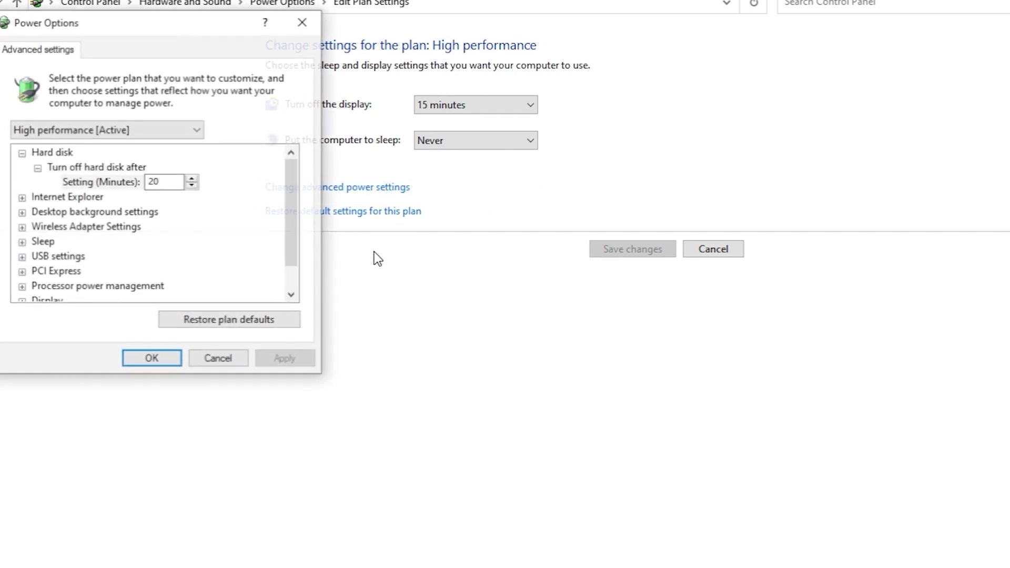
pyautogui.moveTo(286, 232); pyautogui.dragTo(289, 254)
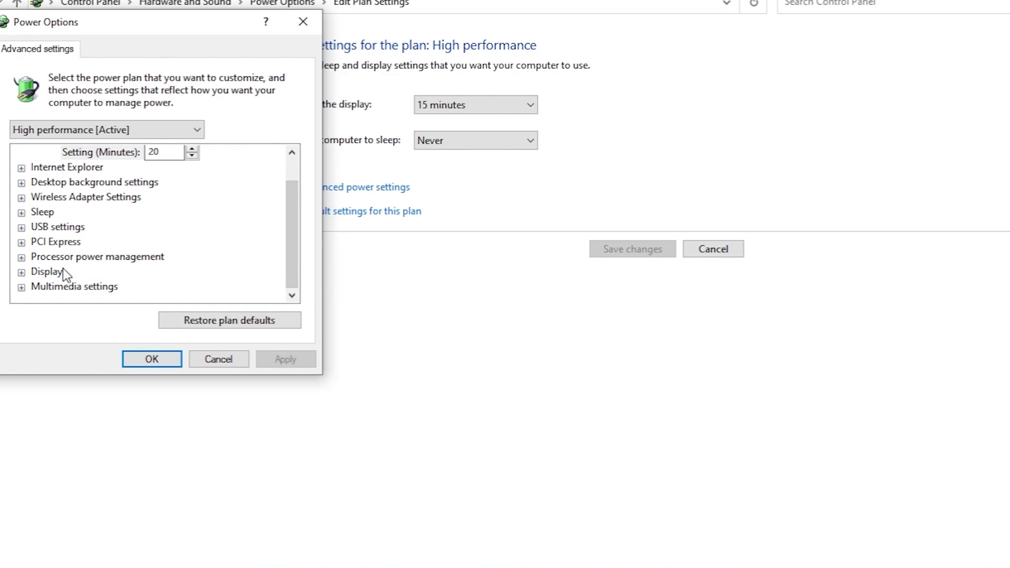
pyautogui.click(22, 257)
# Step: Check that Minimum and Maximum processor state are both 100%
pyautogui.click(79, 257)
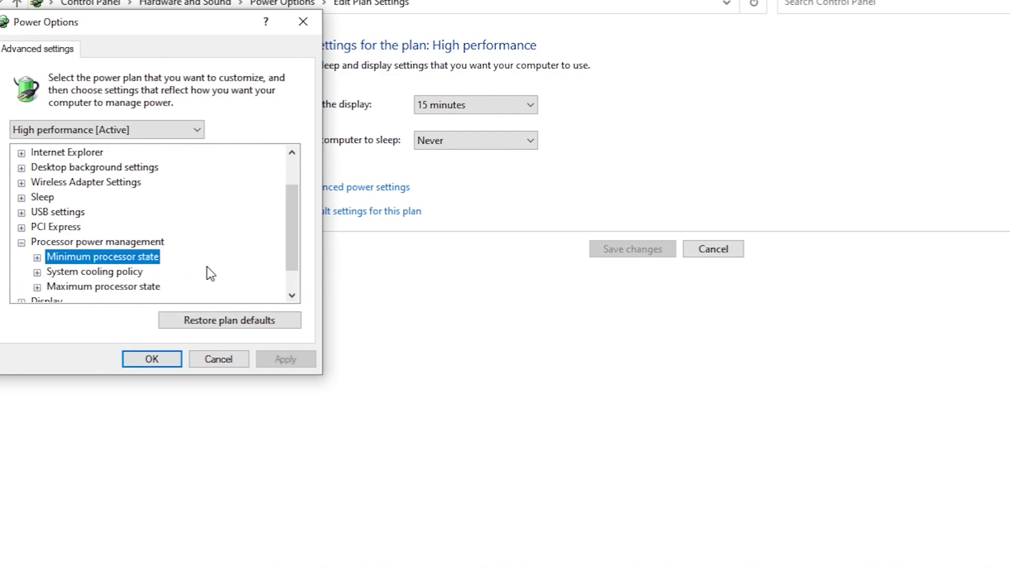
pyautogui.click(37, 258)
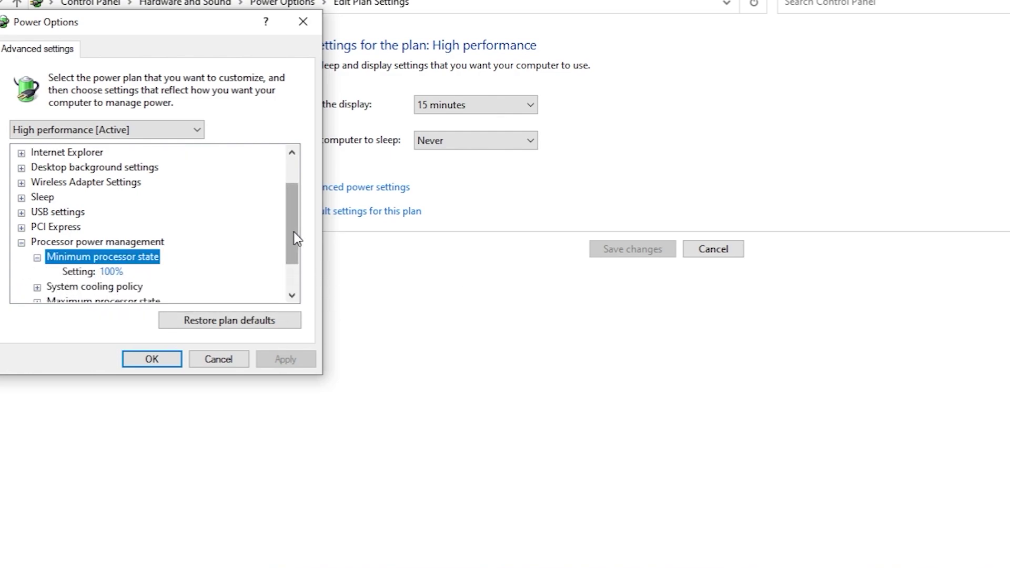
pyautogui.moveTo(292, 196); pyautogui.dragTo(293, 212)
pyautogui.click(118, 244)
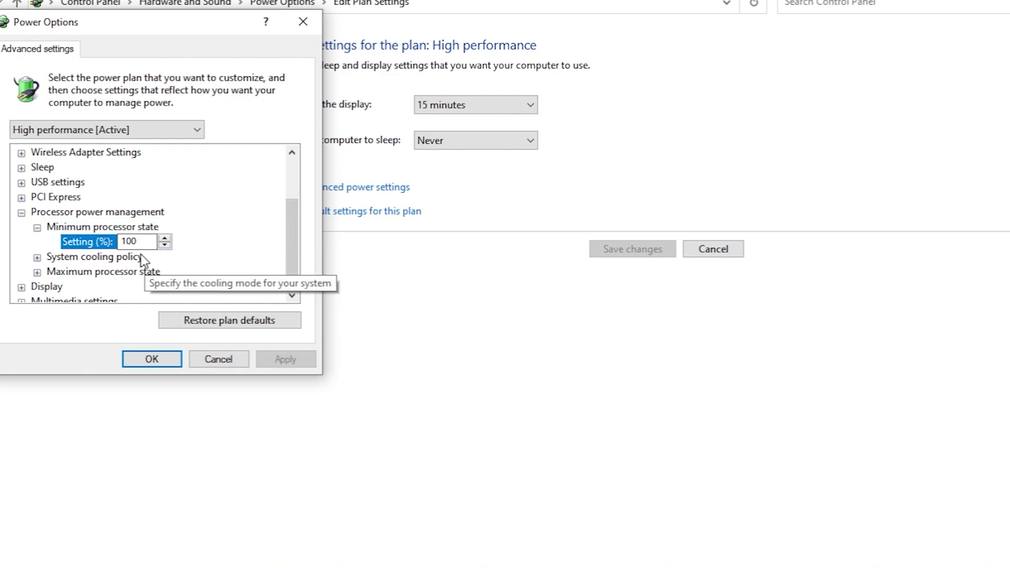
pyautogui.click(156, 272)
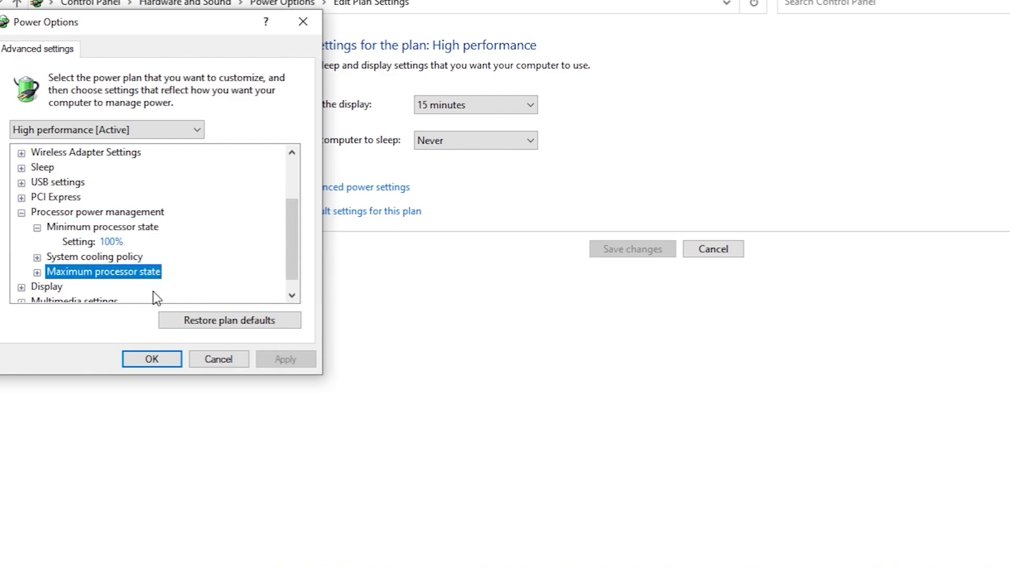
pyautogui.doubleClick(47, 272)
pyautogui.scroll(3, 173, 278)
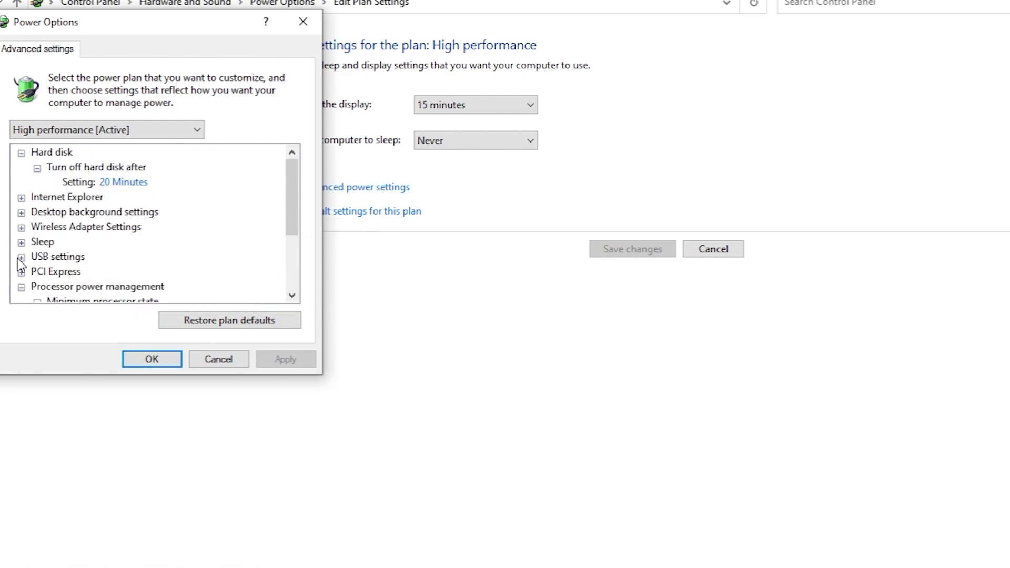
# Step: Cancel advanced power settings and open the Temp folder by running %temp%
pyautogui.click(232, 362)
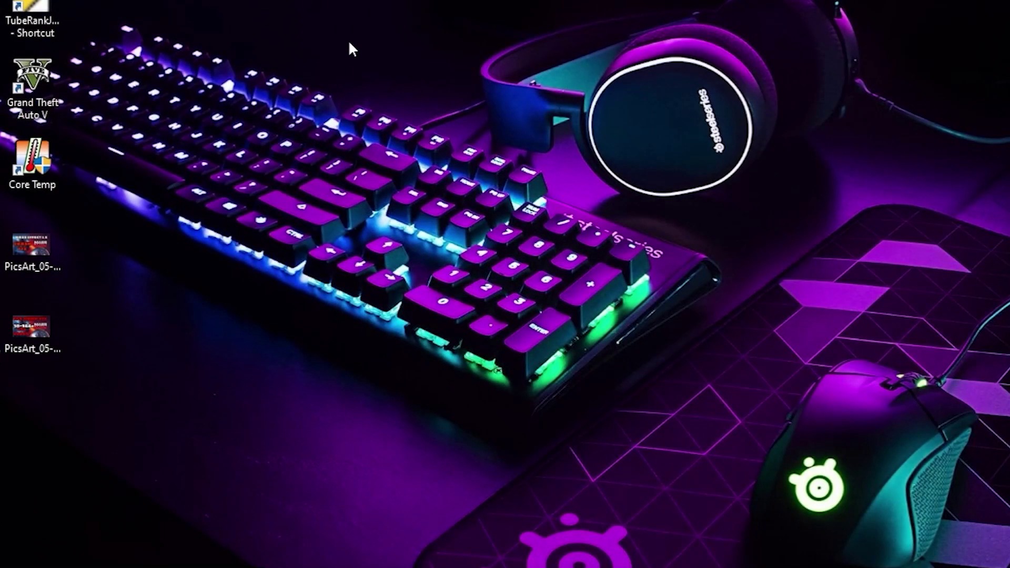
pyautogui.press('super+r')
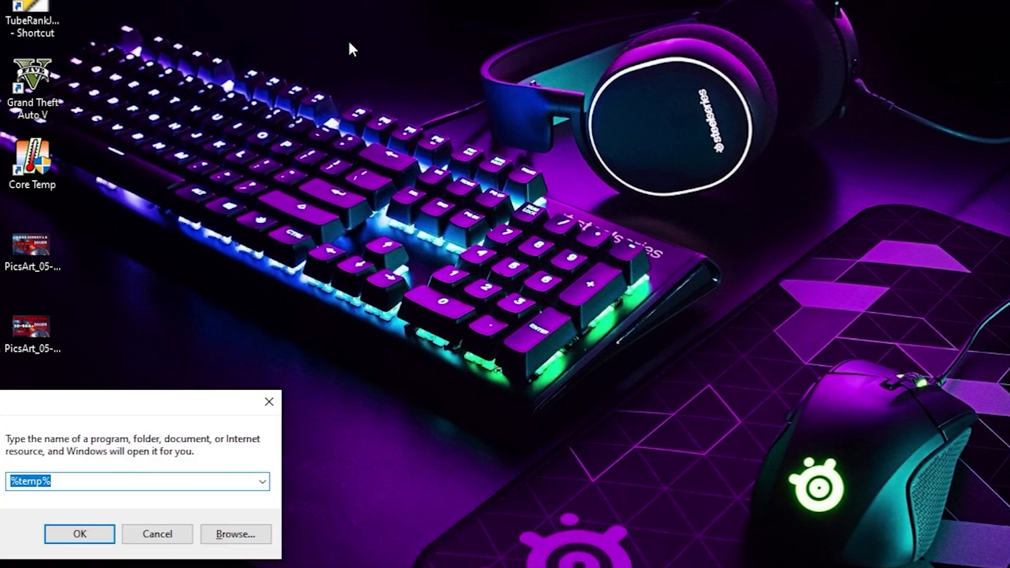
pyautogui.write('%tem')
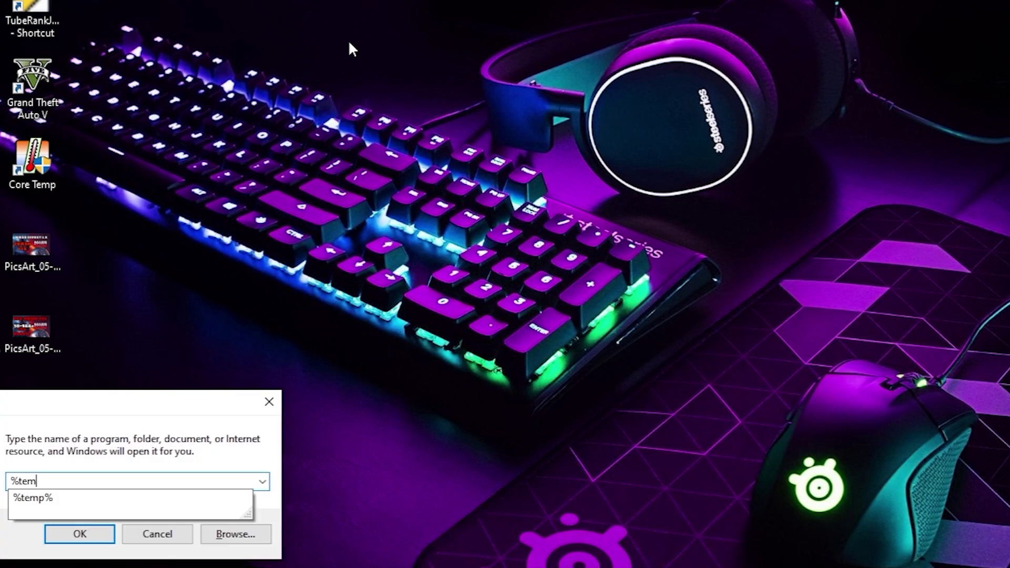
pyautogui.write('p%')
pyautogui.press('Return')
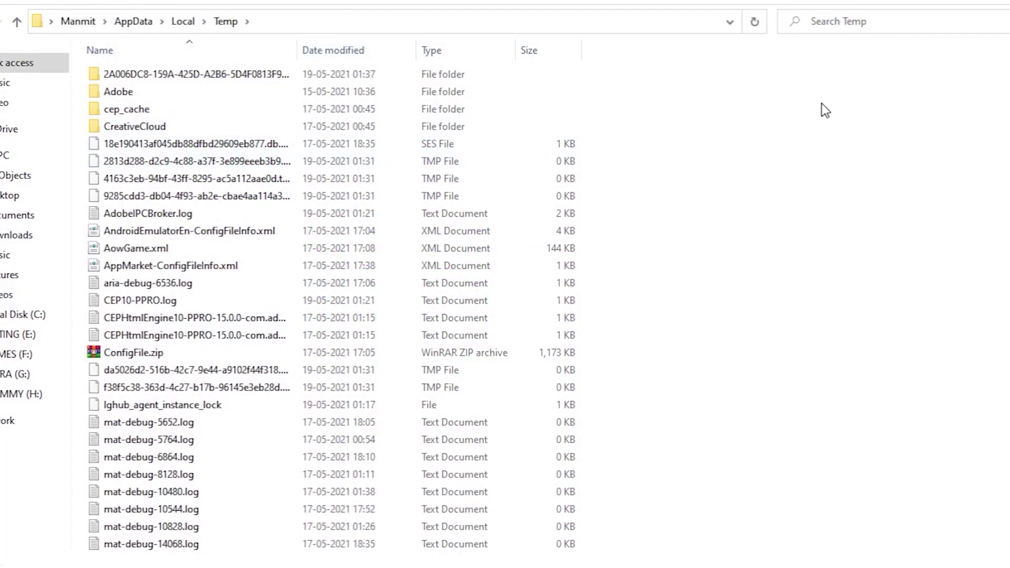
pyautogui.moveTo(827, 113); pyautogui.dragTo(874, 74)
# Step: Delete everything in Temp, skipping all files that are in use
pyautogui.hotkey('ctrl', 'a')
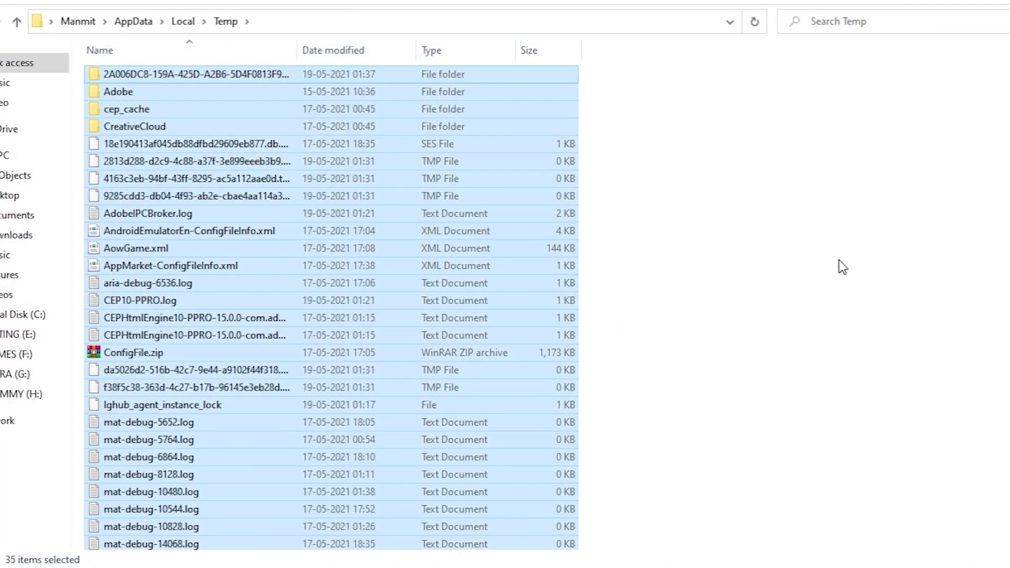
pyautogui.press('Delete')
pyautogui.click(165, 198)
pyautogui.click(313, 219)
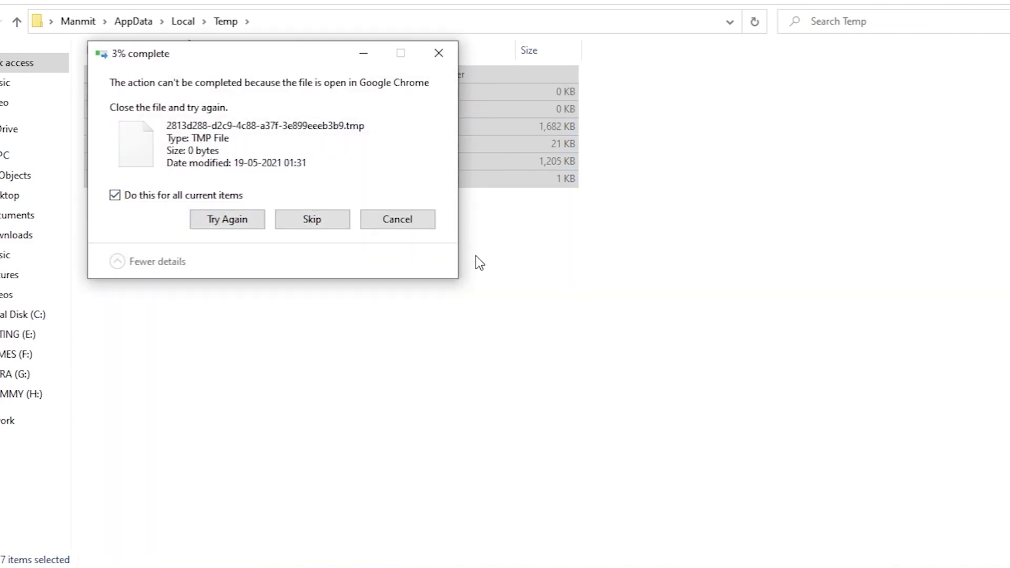